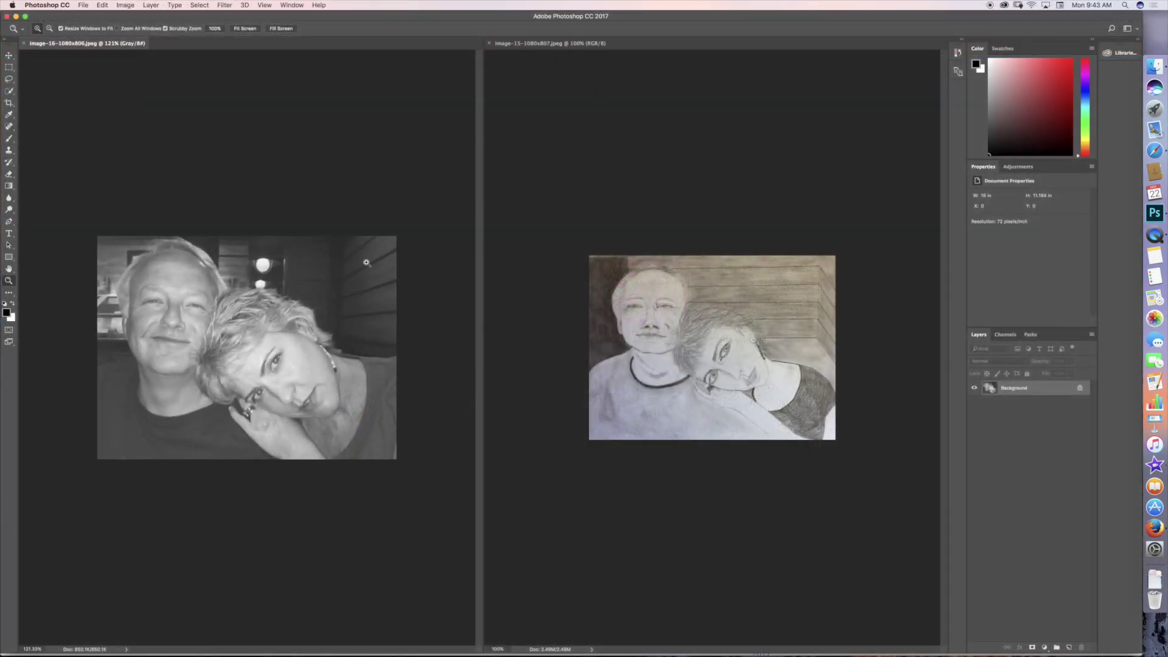
Zoom in on the couple photo shown beside the pencil drawing
drag(367, 263, 377, 221)
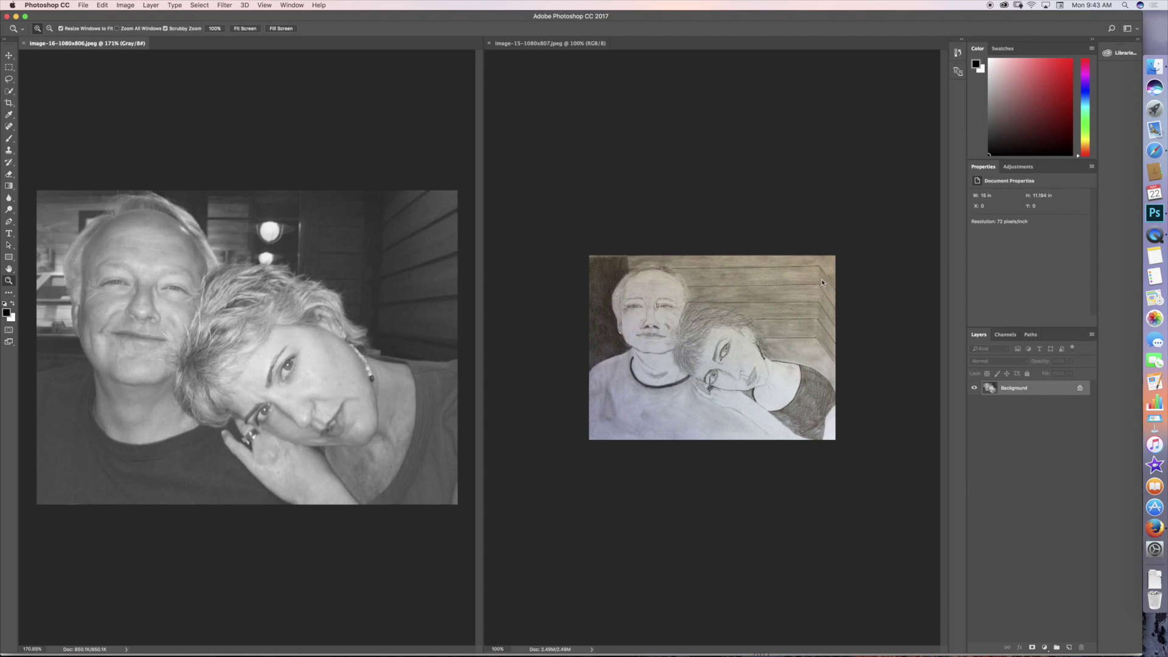
Scrubby-zoom into the pencil drawing on the right so it fills its side
drag(821, 279, 841, 249)
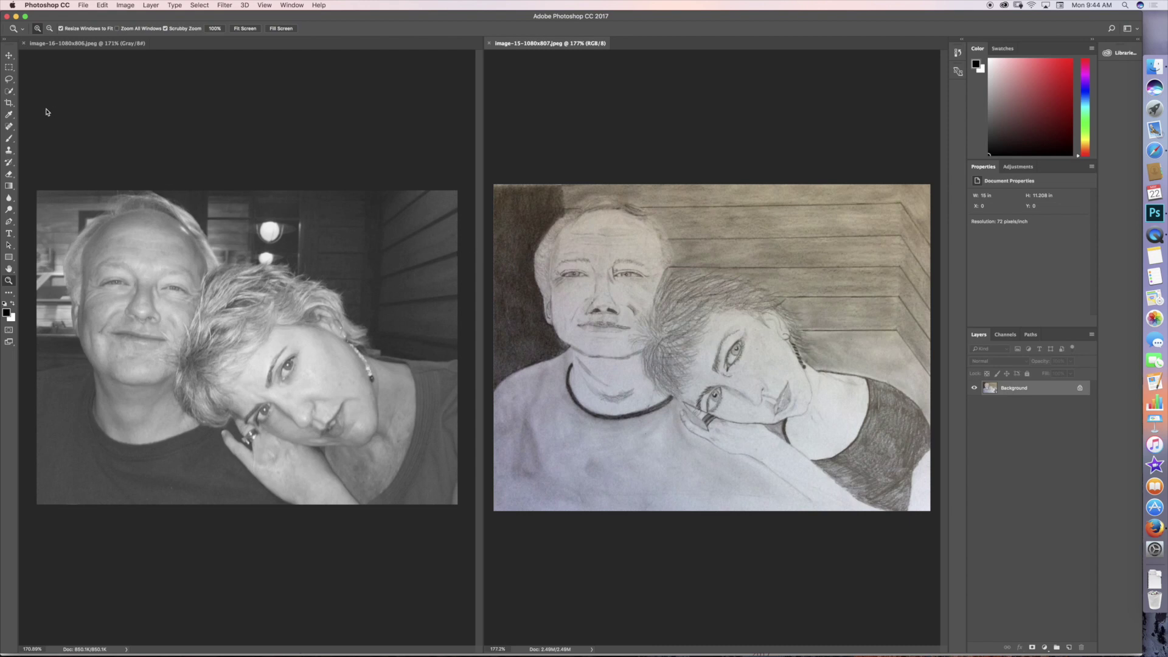
Select the Brush tool and make white the foreground painting colour
click(9, 138)
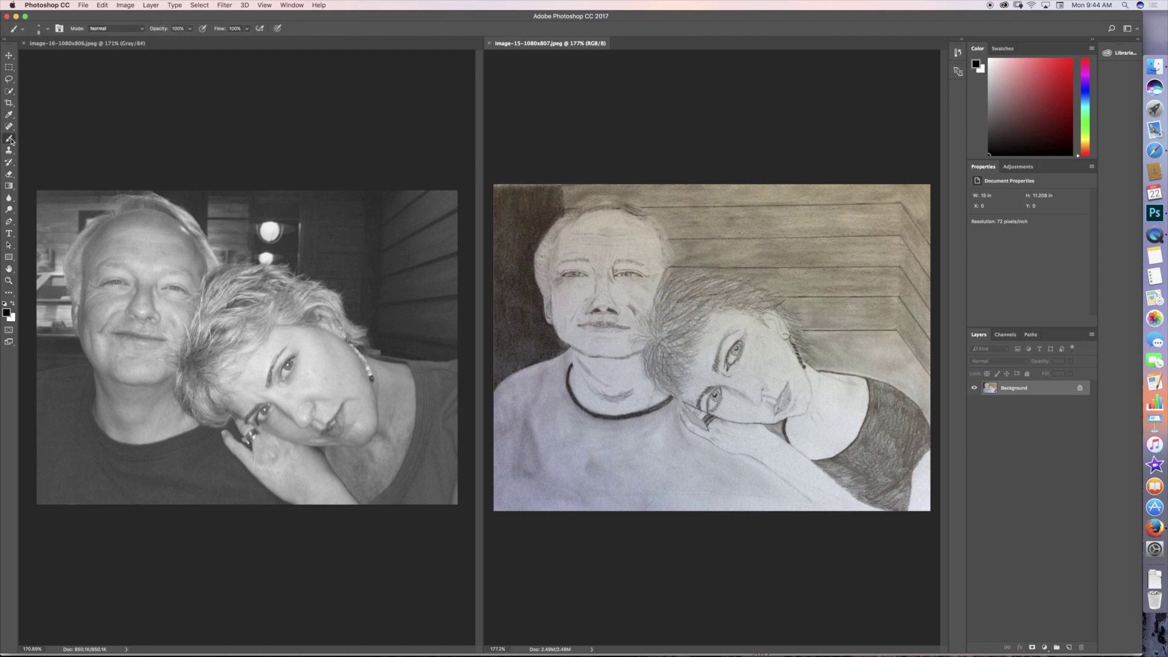
click(137, 237)
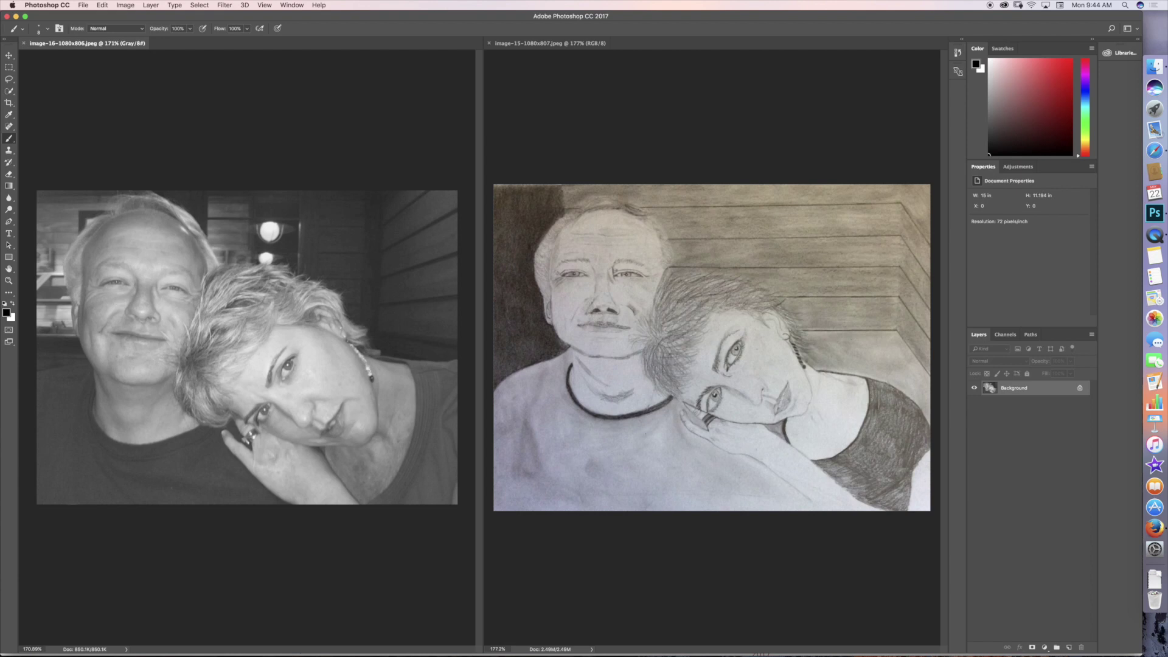
click(15, 303)
Paint white lines along the man's forehead, head top, head edge, cheek, jaw and left cheek
mouse_move(93, 217)
mouse_down()
mouse_move(124, 213)
mouse_move(54, 265)
mouse_move(94, 368)
mouse_move(98, 425)
mouse_up()
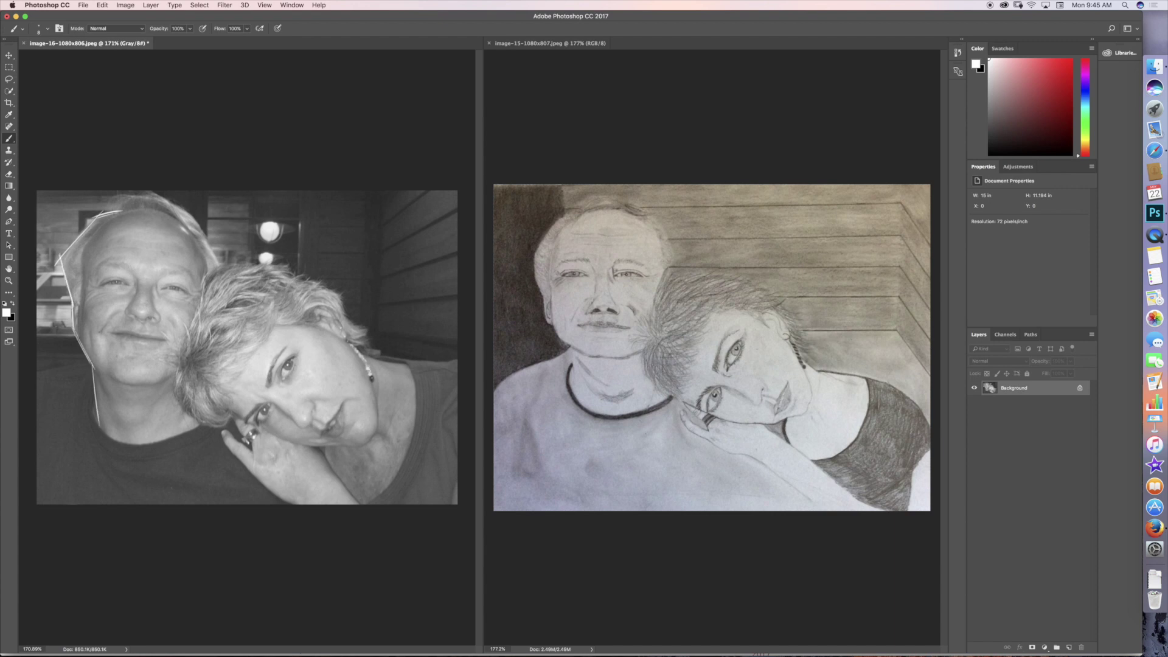
mouse_move(112, 195)
mouse_down()
mouse_move(179, 193)
mouse_move(157, 192)
mouse_move(200, 222)
mouse_move(225, 270)
mouse_up()
mouse_move(197, 220)
mouse_down()
mouse_move(225, 273)
mouse_move(200, 312)
mouse_up()
mouse_move(205, 272)
mouse_down()
mouse_move(173, 399)
mouse_move(206, 428)
mouse_move(133, 447)
mouse_move(167, 457)
mouse_up()
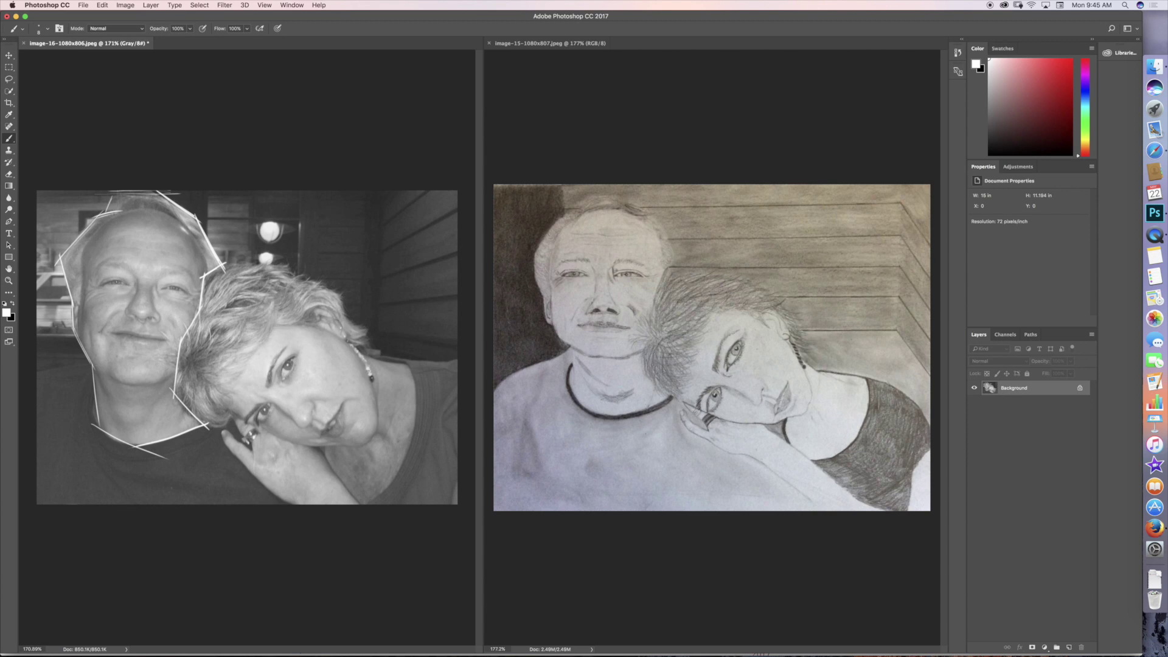
drag(81, 246, 81, 275)
Add straight white lines across the top and down the right side of the man's head
shift+click(159, 205)
shift+click(189, 229)
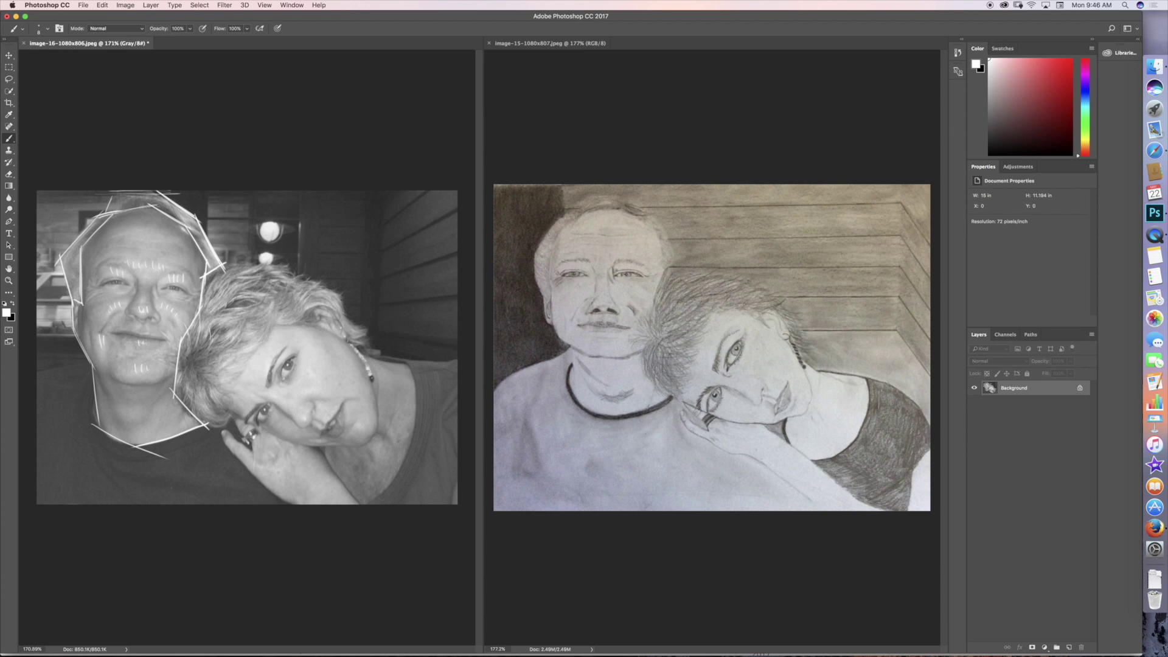
Add white strokes on the man's forehead, left cheek, chin, head top and right face side
drag(107, 234, 98, 258)
drag(96, 303, 88, 318)
drag(104, 367, 127, 382)
mouse_move(124, 224)
mouse_down()
mouse_move(181, 233)
mouse_move(196, 264)
mouse_up()
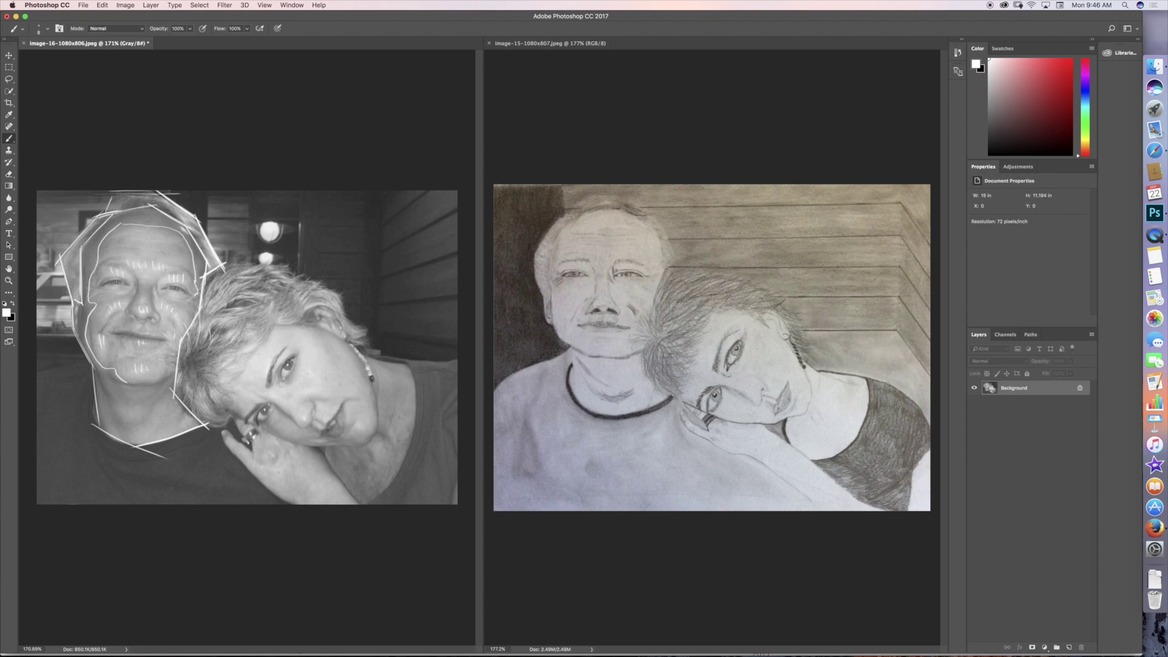
drag(195, 306, 192, 322)
Switch to black and hatch shadows on the man's left jaw, temple, forehead and right face edge
click(12, 303)
drag(90, 341, 91, 361)
drag(92, 351, 103, 378)
drag(87, 264, 85, 298)
drag(89, 243, 92, 277)
drag(93, 237, 98, 256)
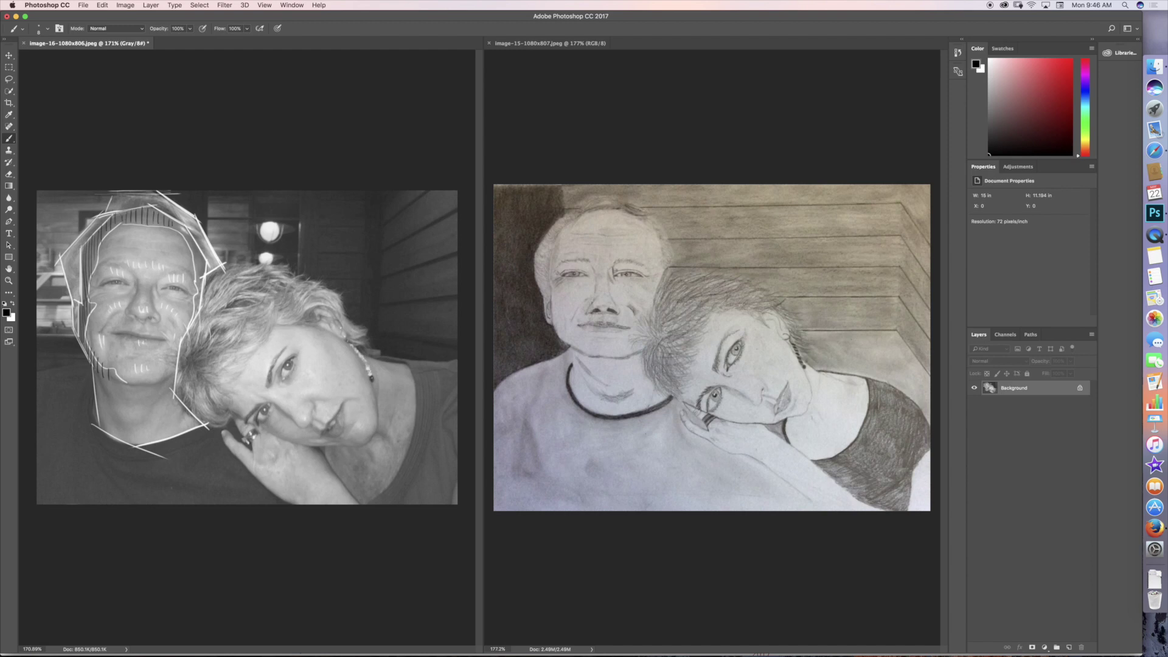
drag(188, 232, 198, 313)
Draw a dark line across the man's eyes, then white angle lines across both heads
drag(148, 283, 180, 289)
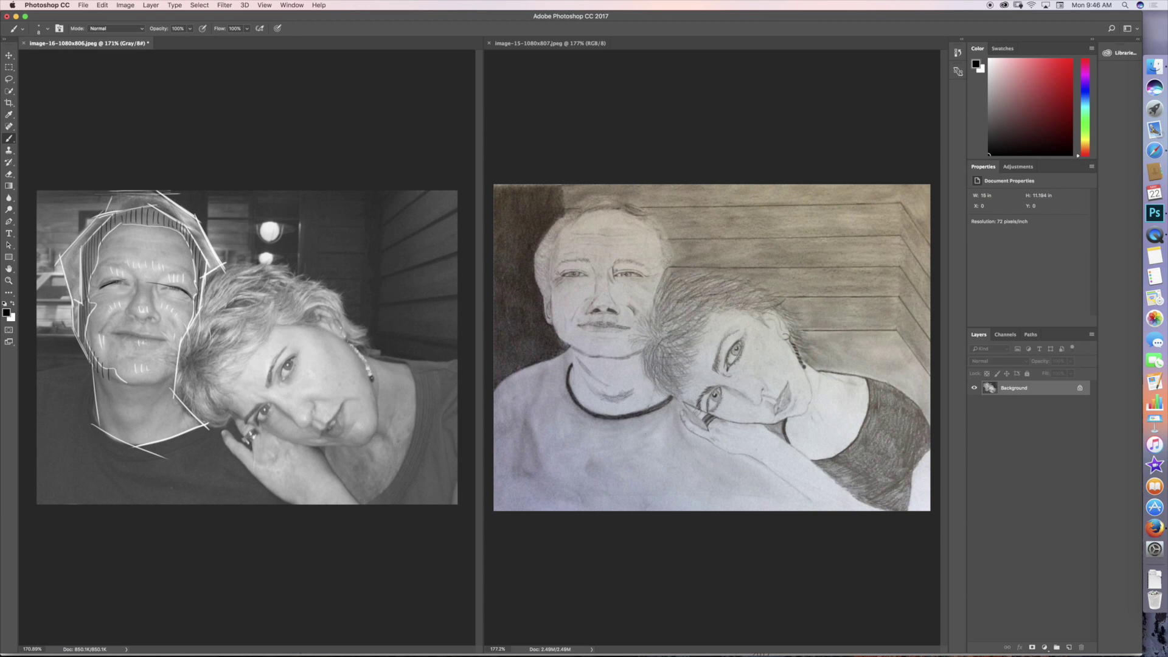
click(14, 302)
drag(157, 191, 240, 196)
drag(116, 380, 326, 392)
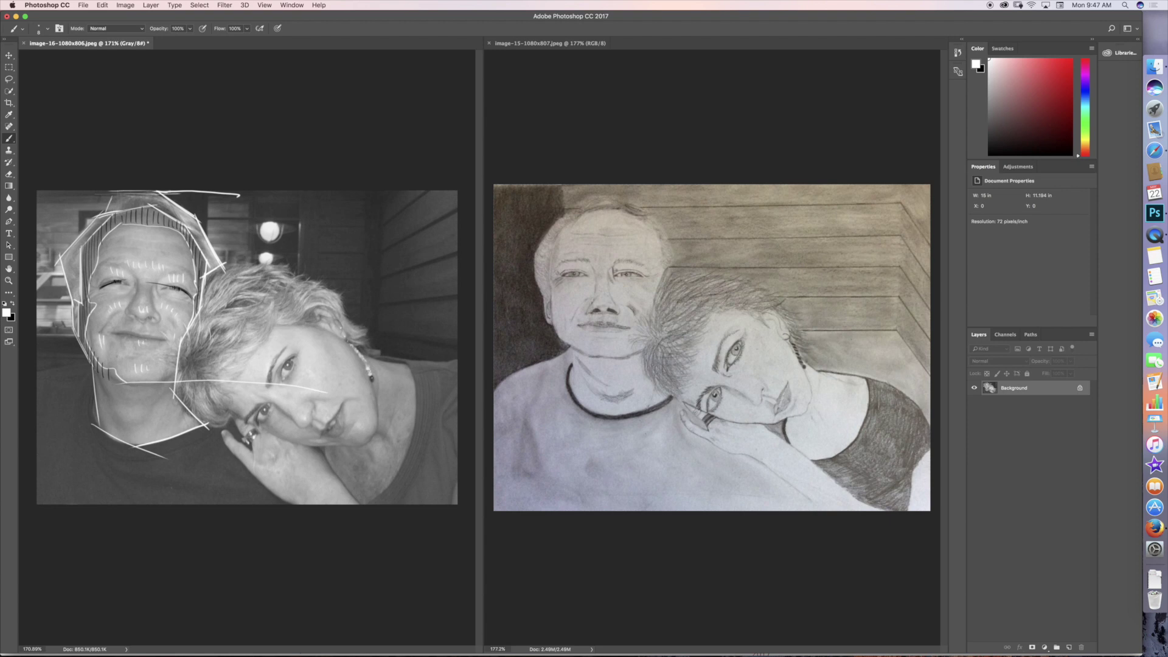
drag(176, 288, 282, 291)
drag(231, 193, 298, 194)
In black, add tick marks on either side of the man's eye and along his nose bridge
click(13, 302)
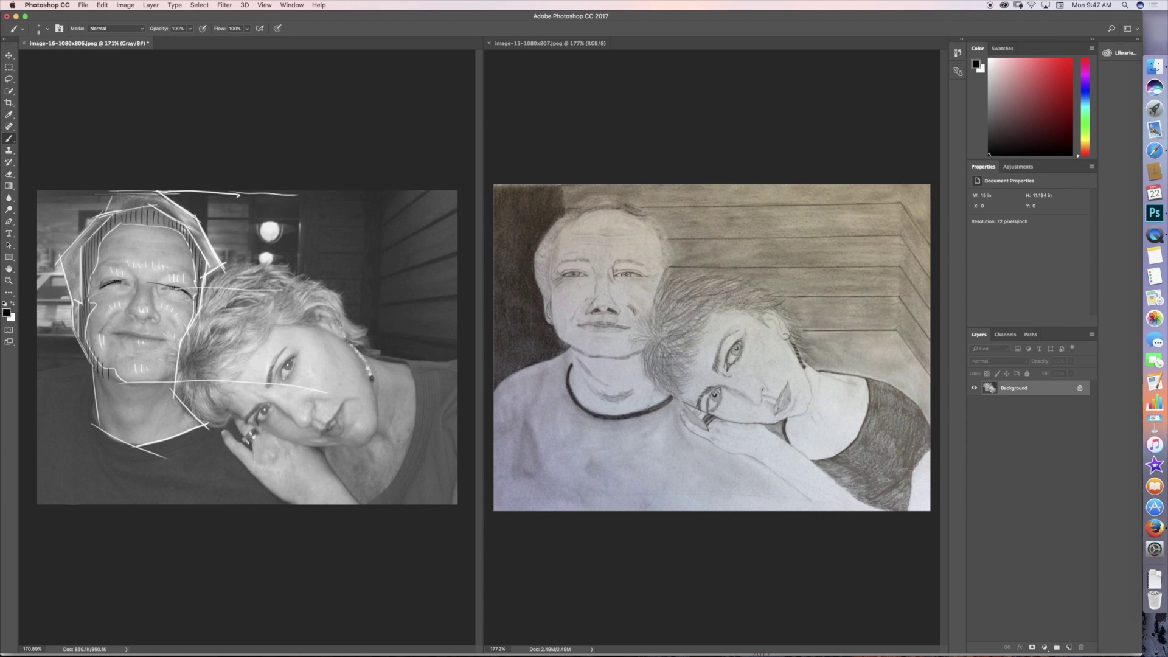
mouse_move(82, 275)
mouse_down()
mouse_move(82, 297)
mouse_move(101, 284)
mouse_up()
mouse_move(189, 281)
mouse_down()
mouse_move(188, 305)
mouse_move(204, 292)
mouse_up()
mouse_move(149, 284)
mouse_down()
mouse_move(157, 310)
mouse_move(129, 306)
mouse_up()
Mark the man's chin in black, then paint a white line from his cheek into her hair
drag(133, 382, 155, 384)
key(x)
drag(182, 340, 233, 342)
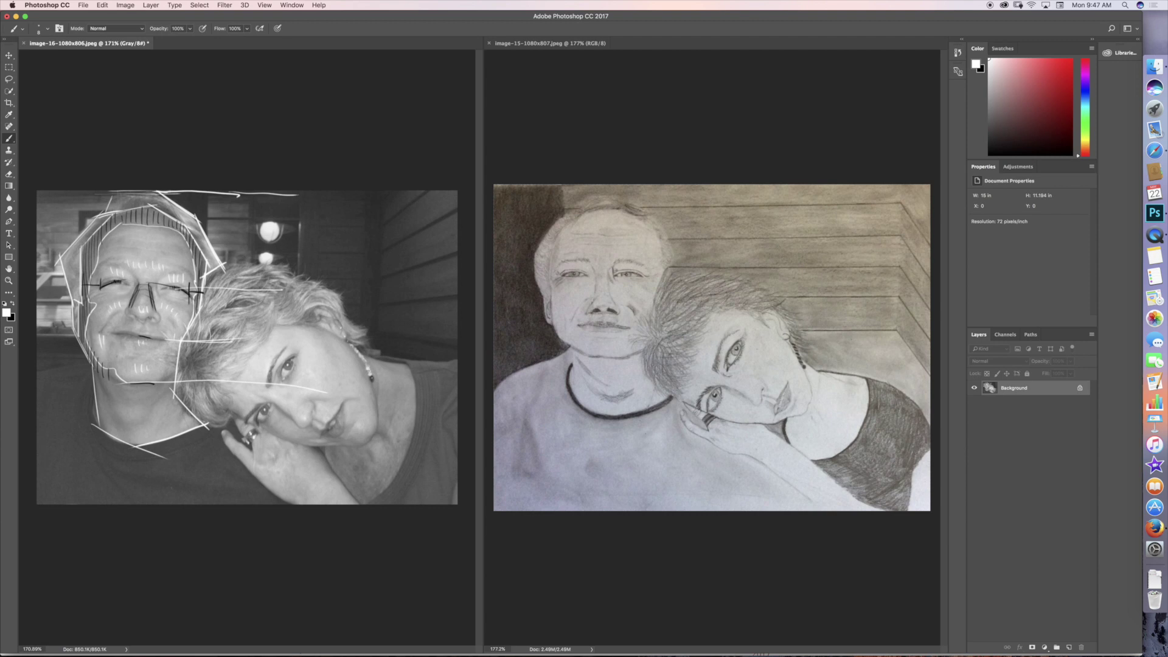
In the Color Picker, compare 333333, 666666, 999999, cccccc and white, ending on 999999 grey
click(7, 314)
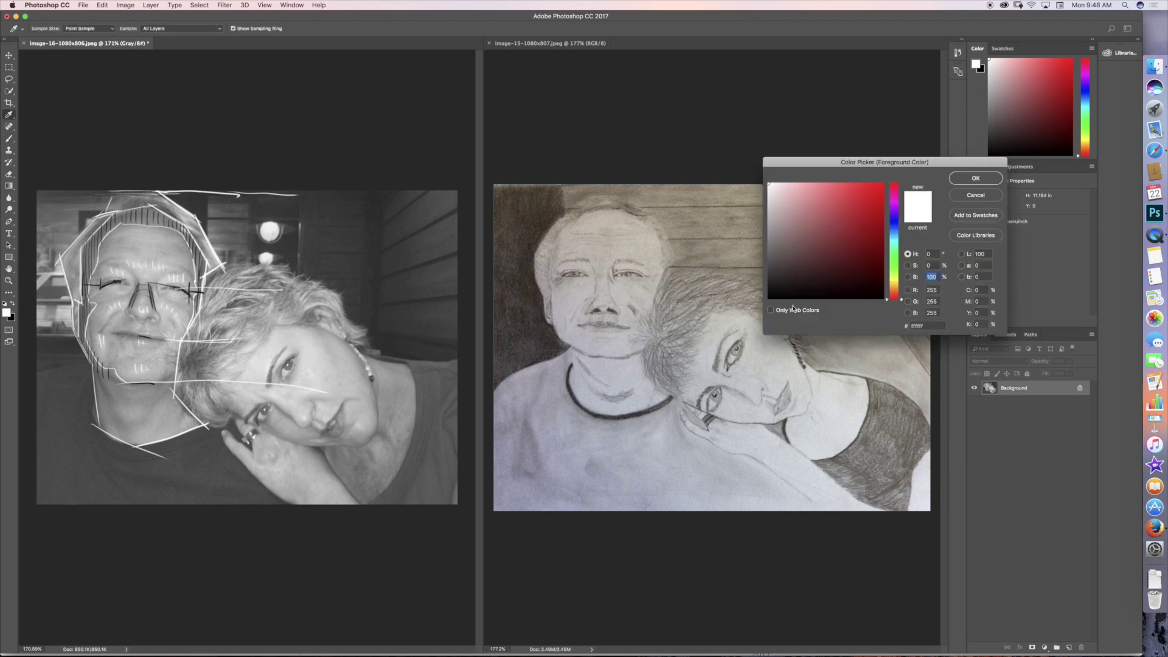
click(770, 310)
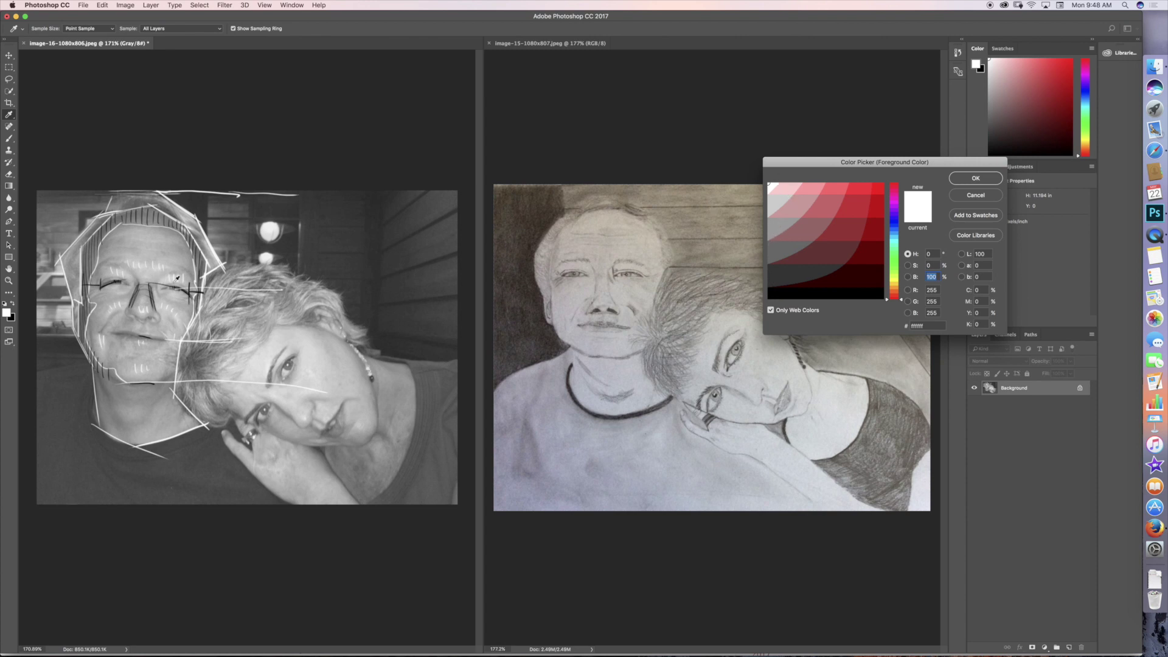
click(775, 247)
click(775, 228)
click(773, 207)
click(772, 226)
click(773, 207)
click(773, 226)
click(773, 207)
click(772, 226)
click(772, 207)
click(774, 274)
click(772, 201)
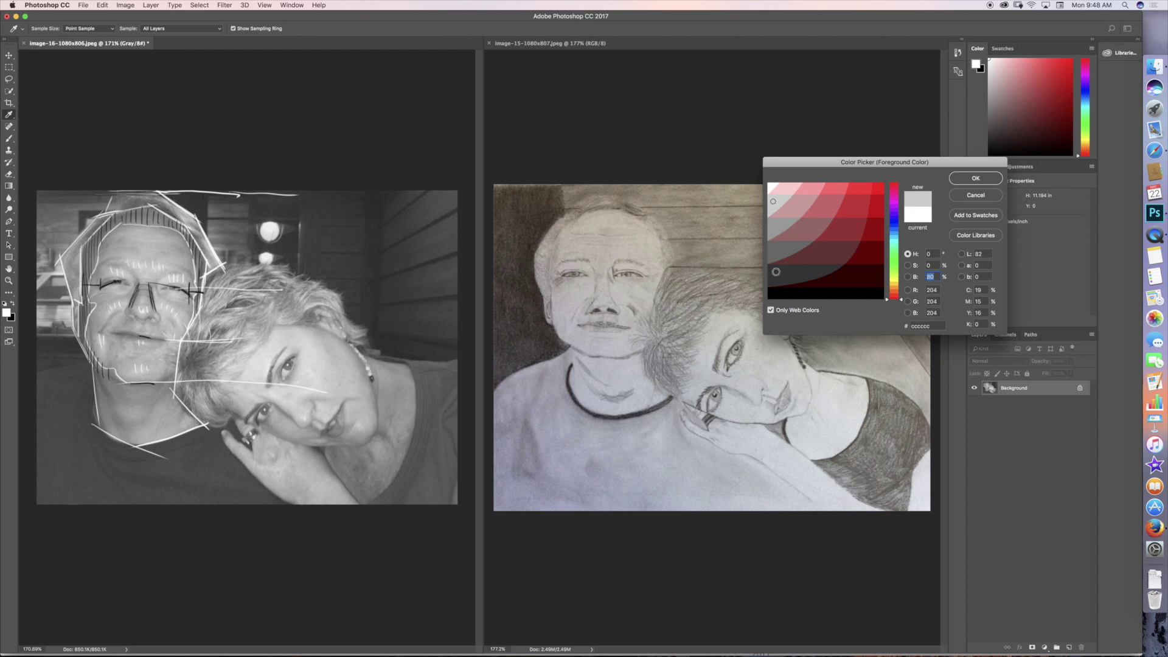
click(777, 274)
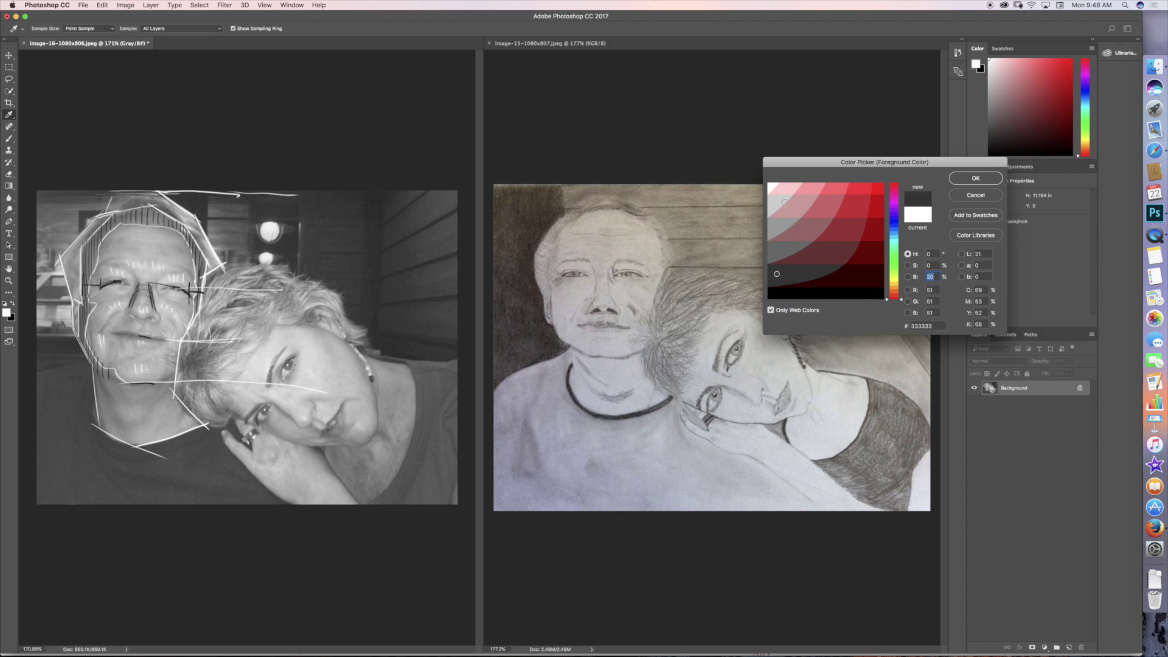
click(778, 250)
click(770, 191)
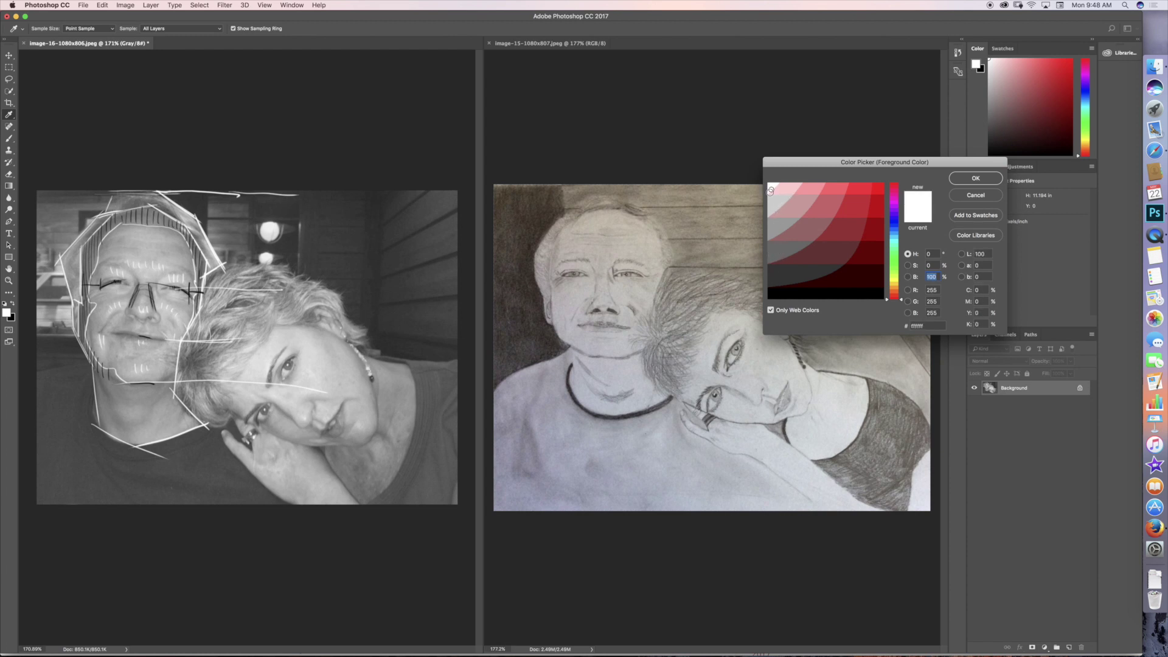
click(773, 201)
click(774, 225)
Accept the 999999 grey, return to the Brush tool and swap to black for painting
click(975, 178)
key(b)
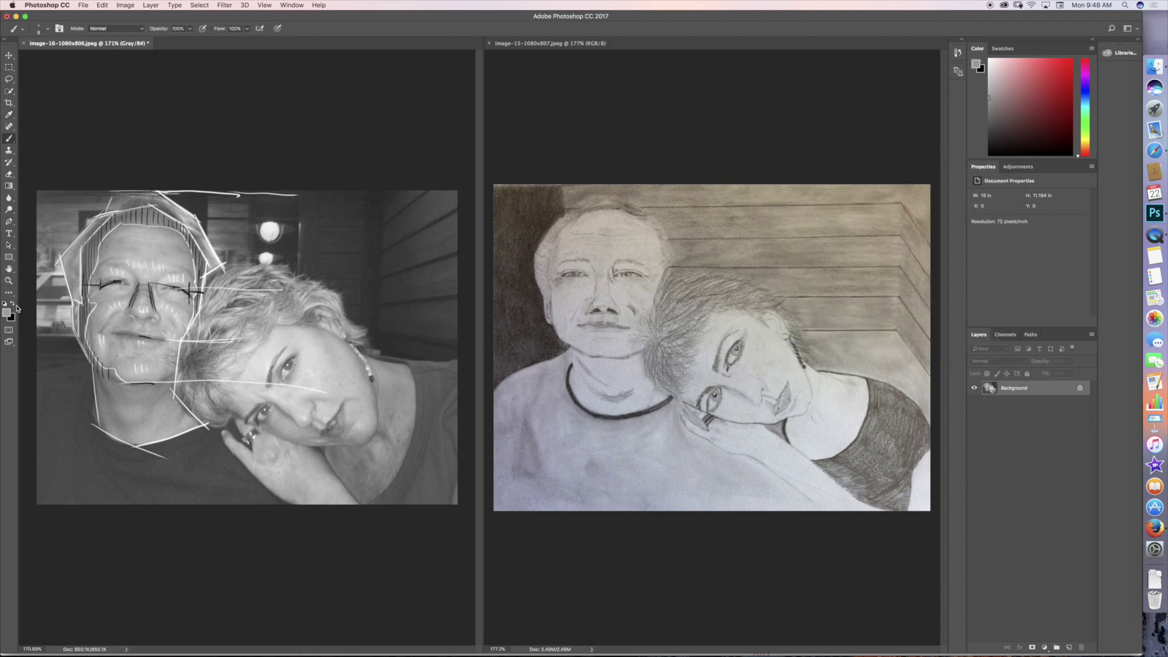
click(13, 302)
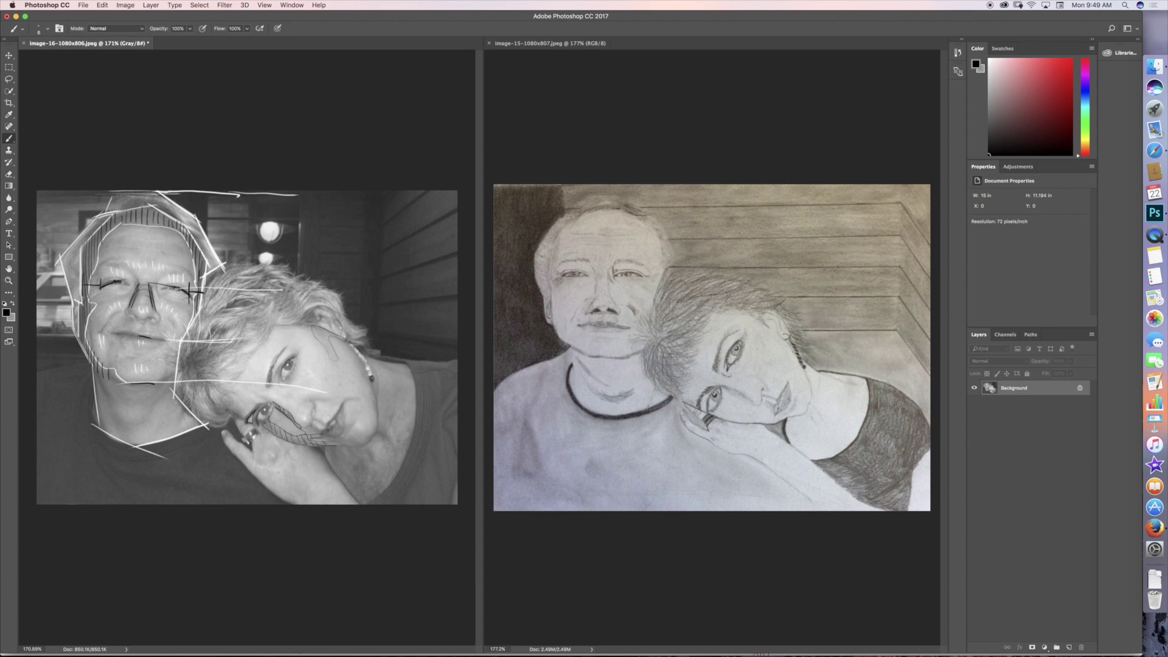
Mark the woman's eyebrow and eye in black, then reset colours and switch to white
drag(279, 365, 291, 355)
click(6, 304)
click(12, 303)
Paint white lines along the woman's hair, jaw, forehead, left face edge and cheek
mouse_move(213, 277)
mouse_down()
mouse_move(244, 262)
mouse_move(349, 290)
mouse_move(374, 336)
mouse_move(359, 347)
mouse_move(277, 324)
mouse_move(230, 410)
mouse_move(206, 428)
mouse_move(250, 424)
mouse_move(291, 443)
mouse_move(356, 448)
mouse_move(382, 427)
mouse_up()
drag(359, 345, 383, 427)
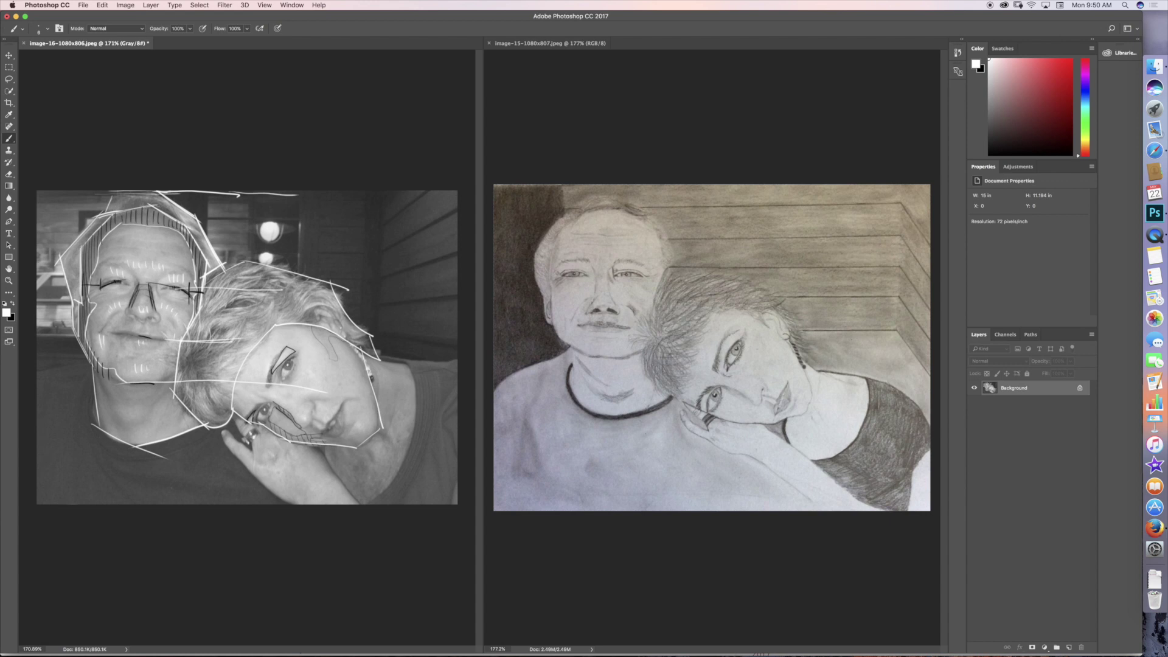
drag(292, 324, 274, 340)
drag(239, 394, 239, 414)
drag(342, 349, 322, 438)
Start saving the couple photo annotated with white contour lines
click(86, 7)
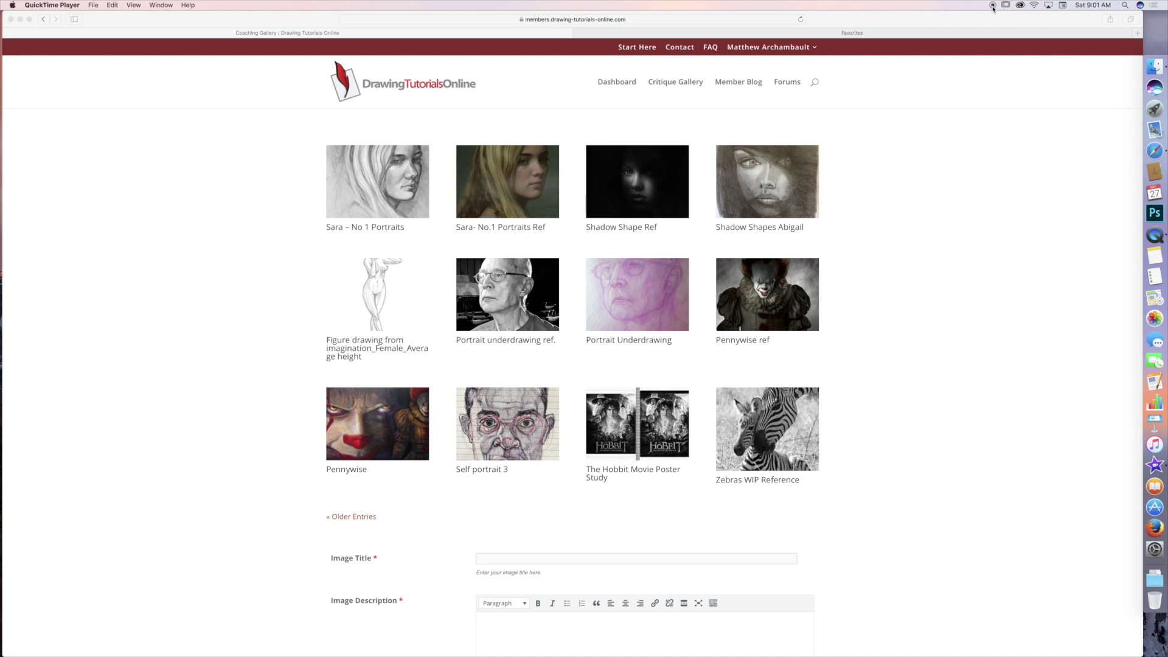
Open the May 22, 2017 Member Critique post from the Member Blog and browse its chapter videos
click(751, 83)
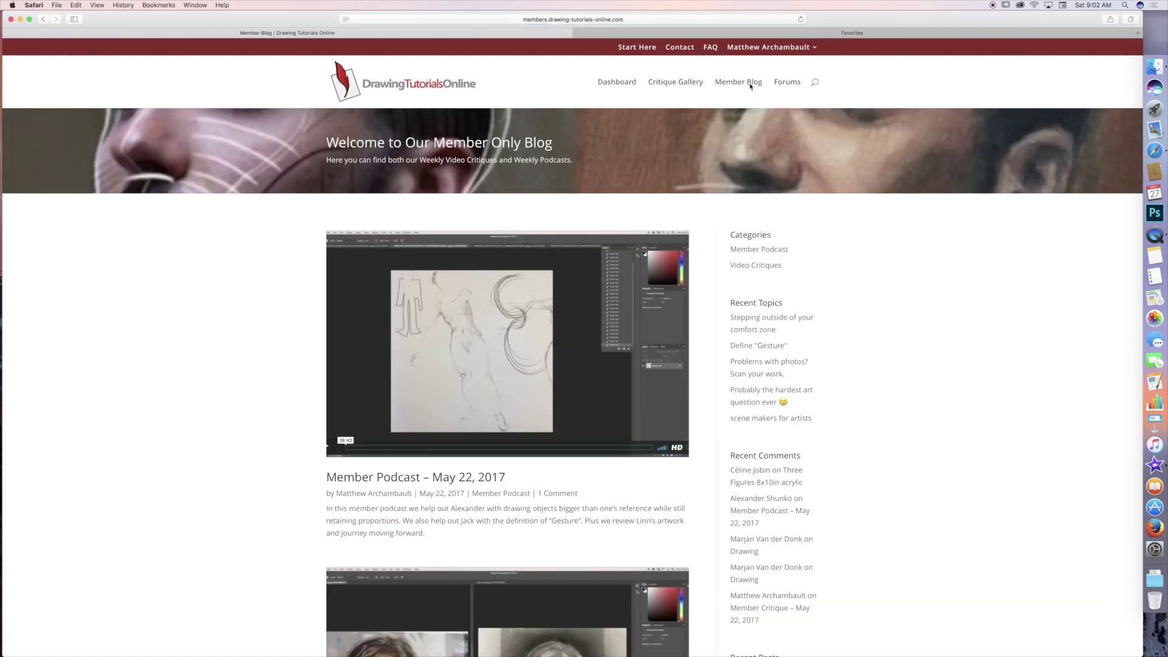
scroll(750, 86, down, 5)
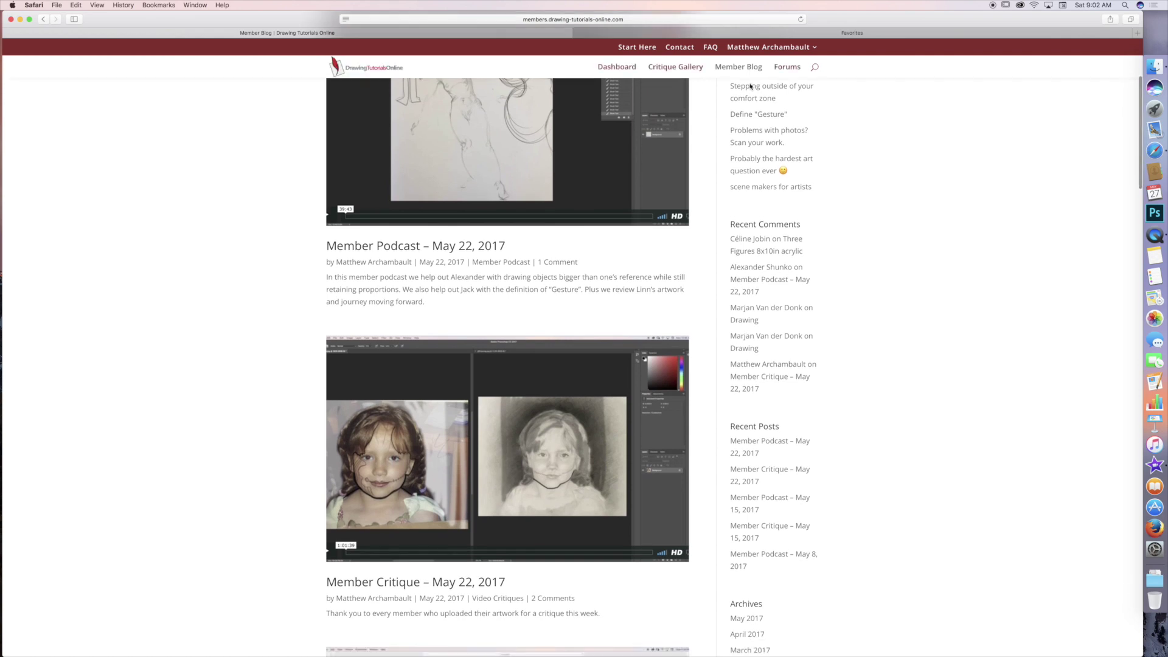
click(603, 361)
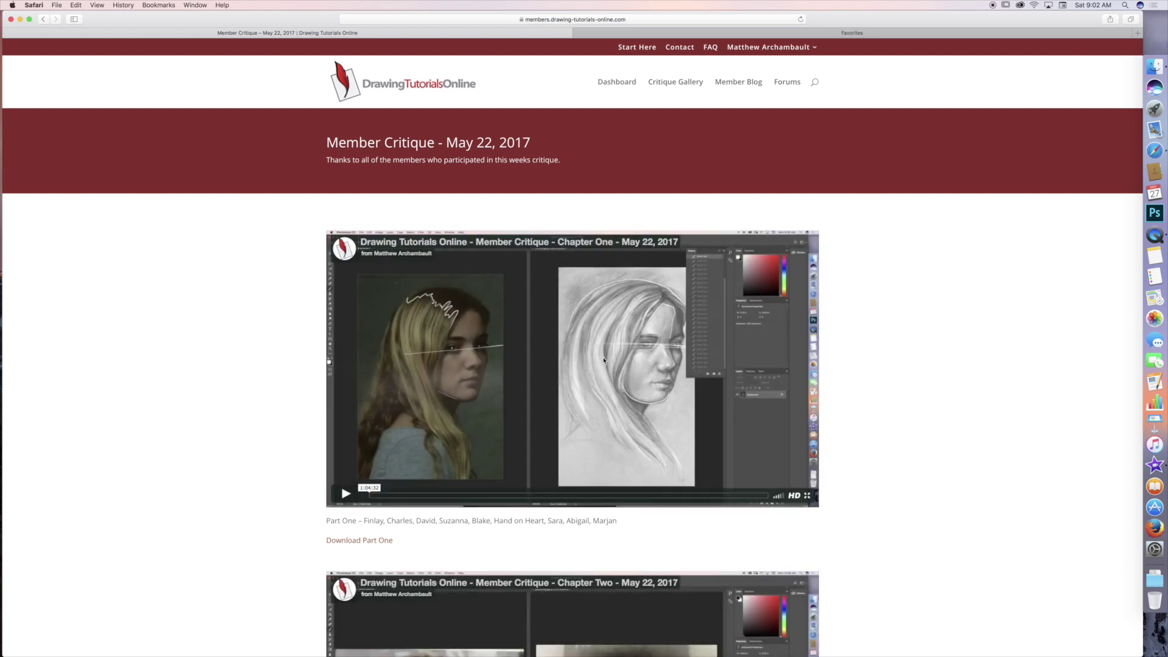
scroll(603, 361, down, 3)
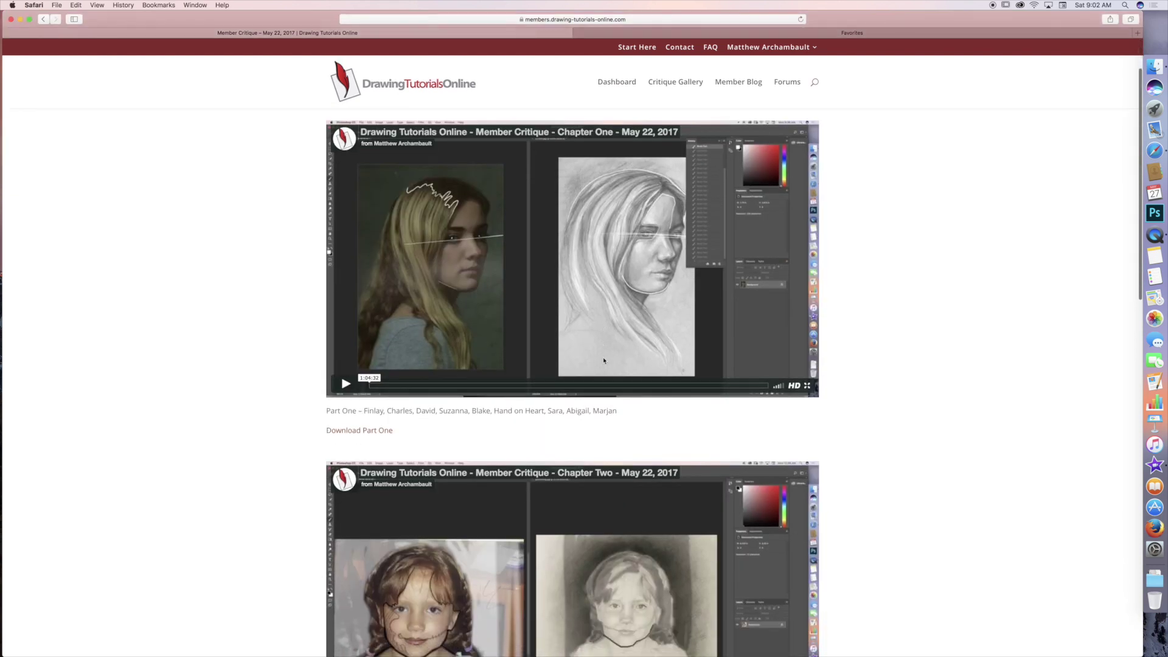
scroll(603, 362, down, 1)
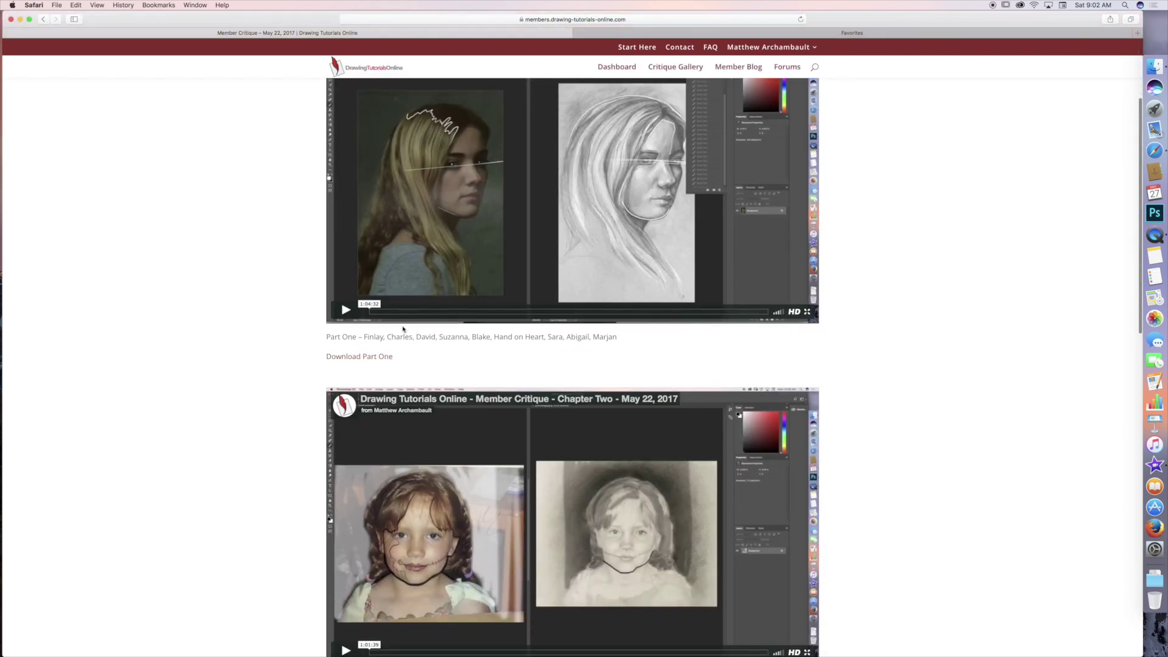
scroll(602, 347, down, 4)
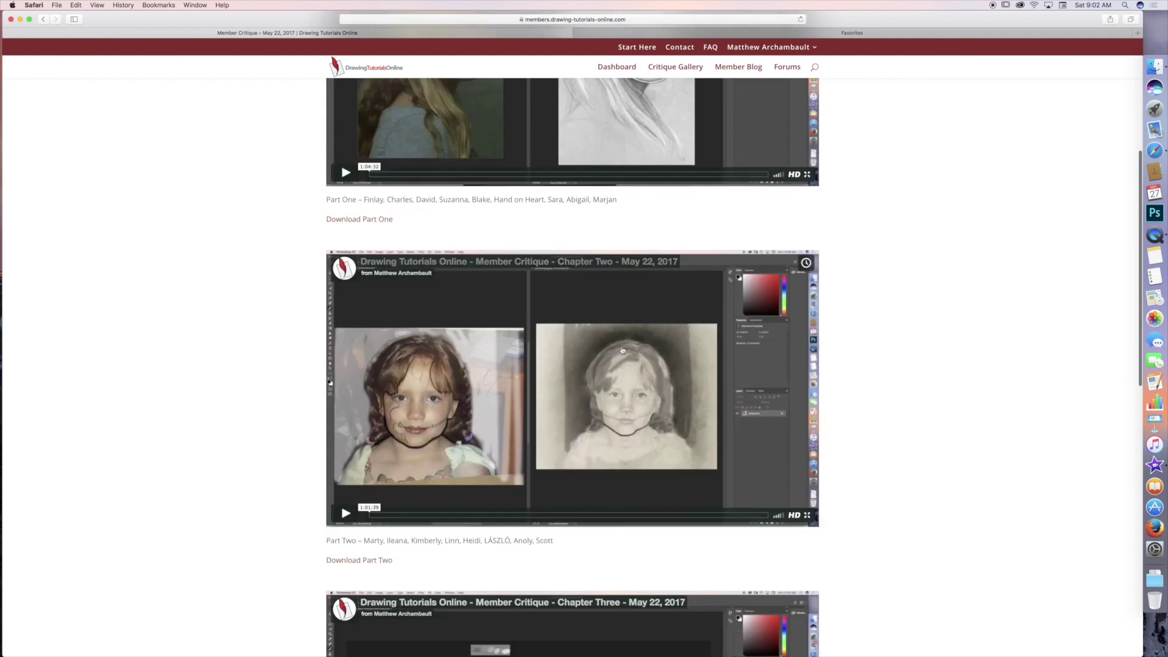